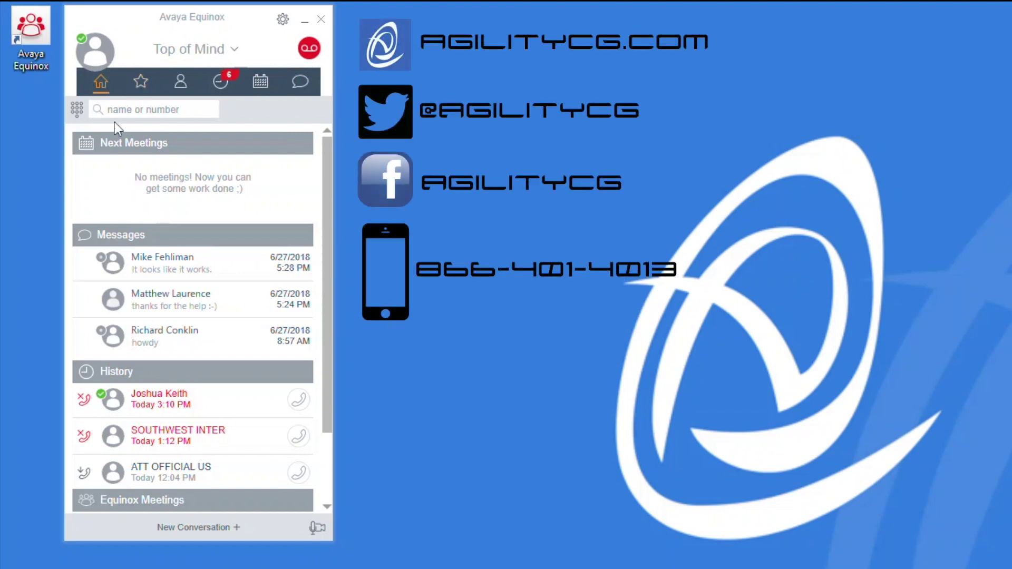
Dial 3201 from the dialpad and connect to the Conf 3201 conference call.
click(78, 109)
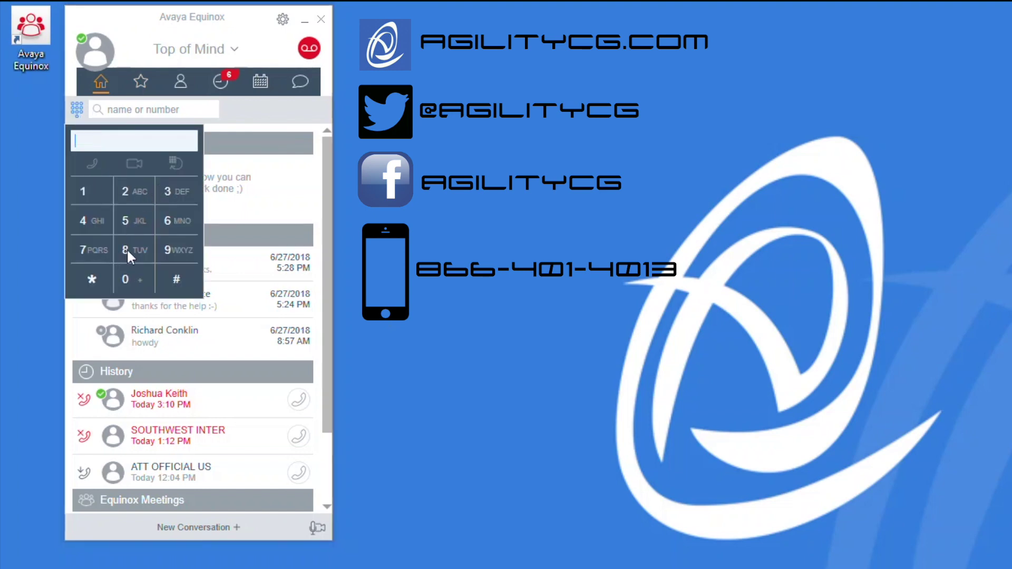
text(3201)
key(Return)
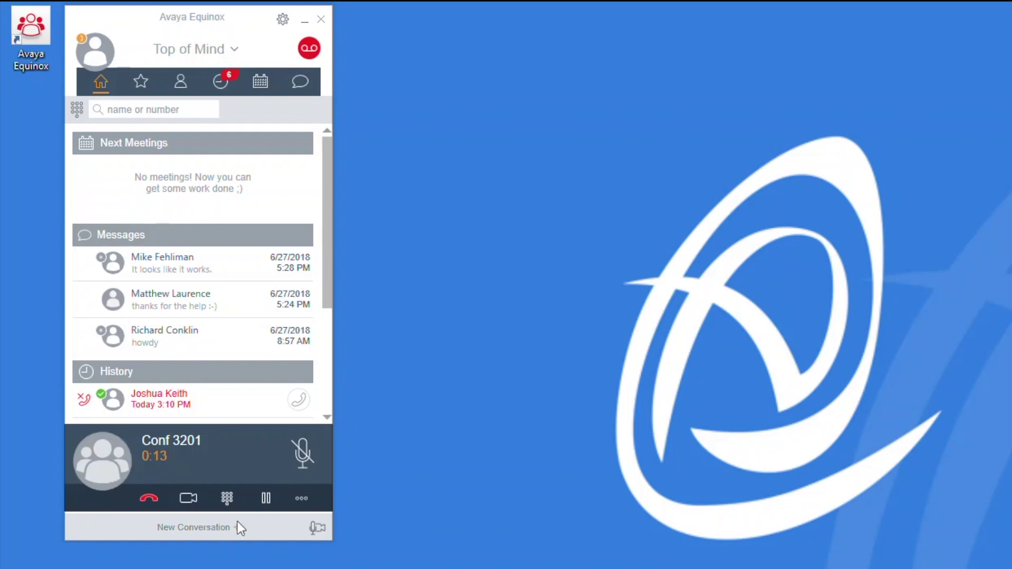
Mute the Conf 3201 call, briefly show the in-call keypad, then hold and resume the call.
click(301, 454)
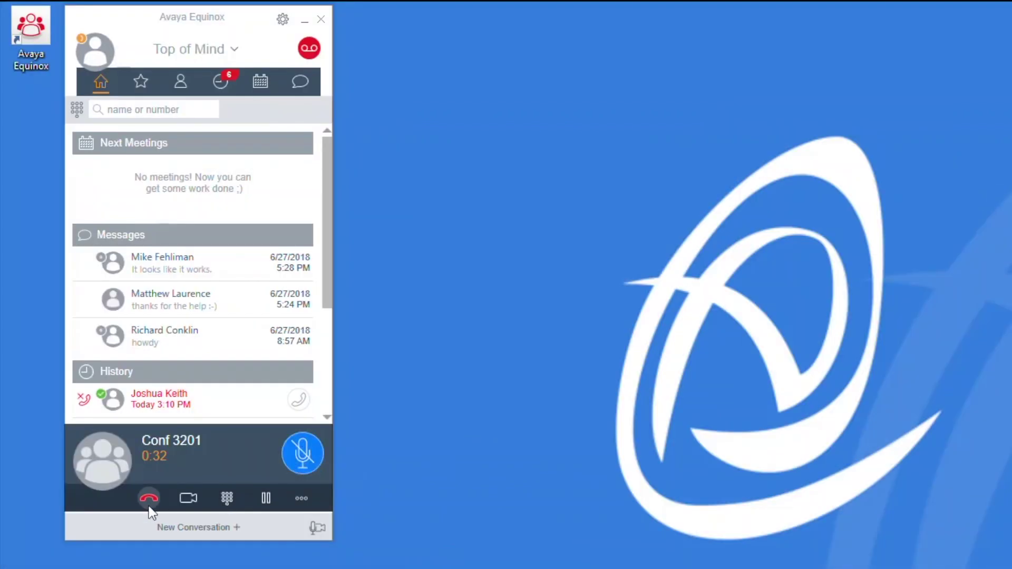
click(226, 499)
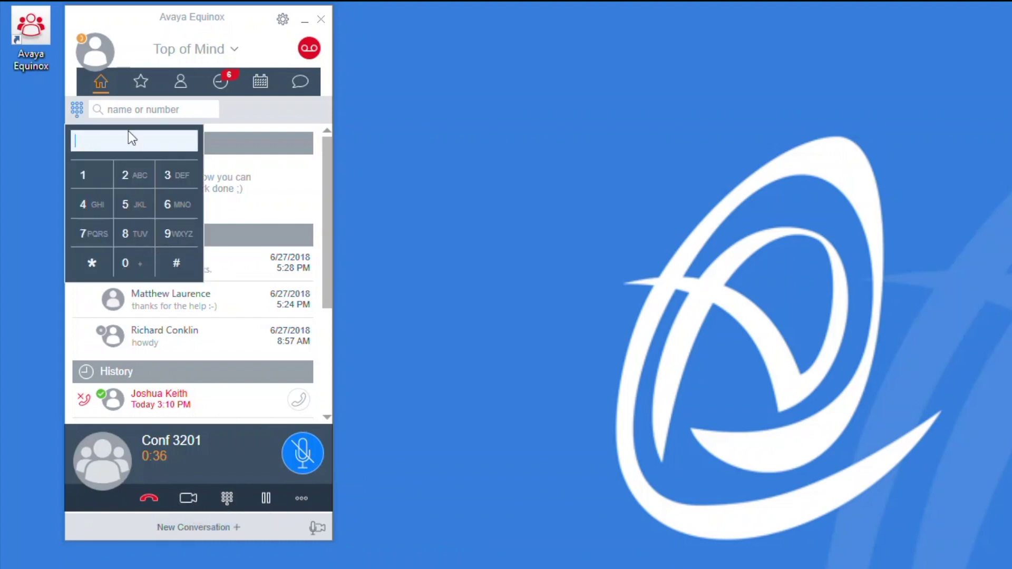
click(76, 109)
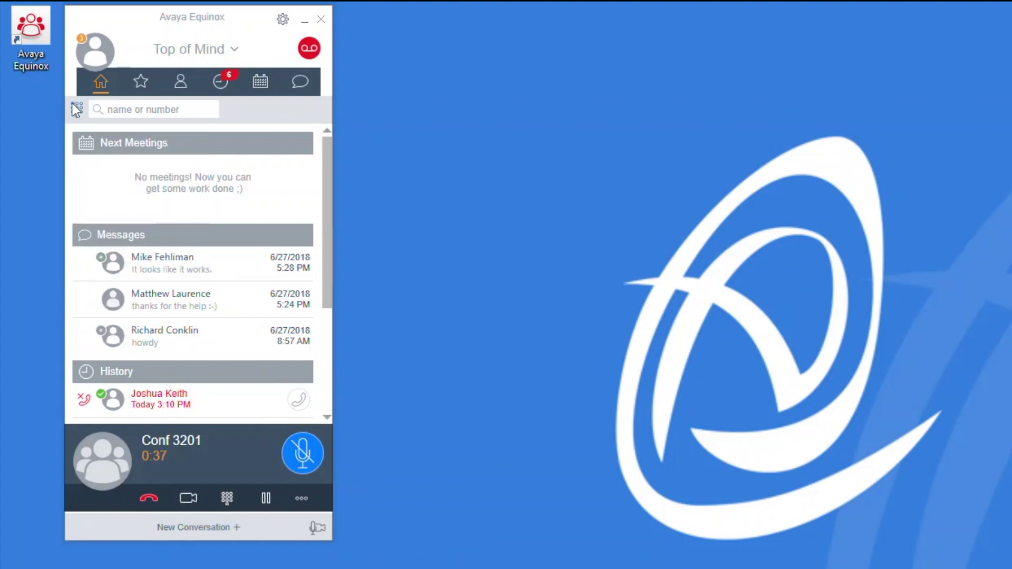
click(264, 500)
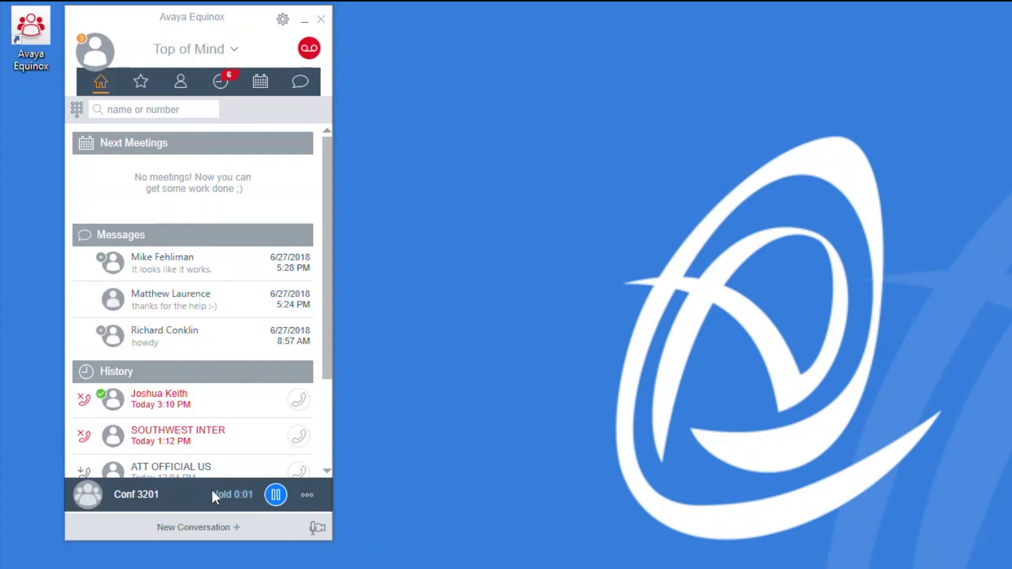
click(283, 490)
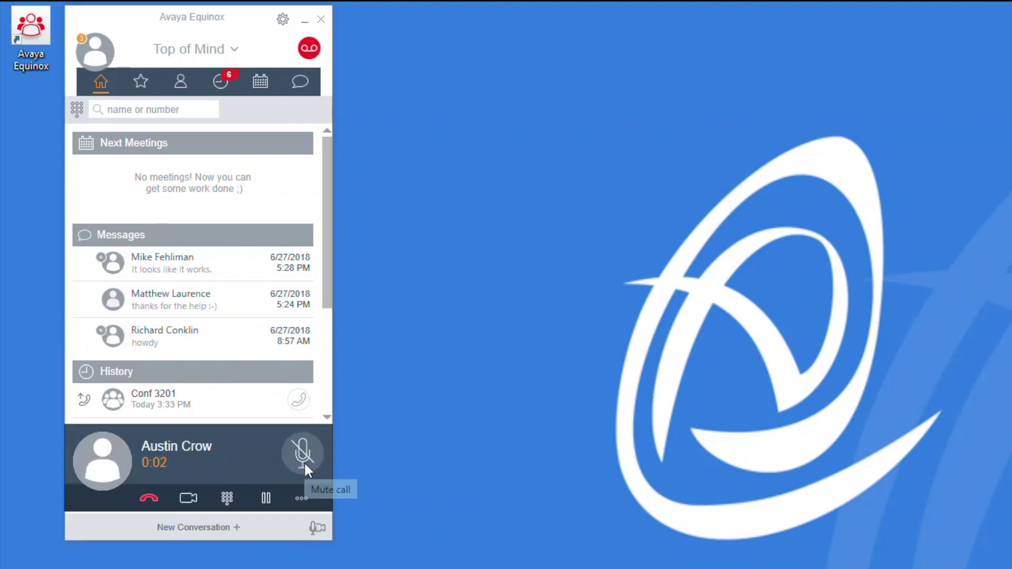
Mute the answered one-to-one call and glance at your own presence panel showing On a call.
click(305, 462)
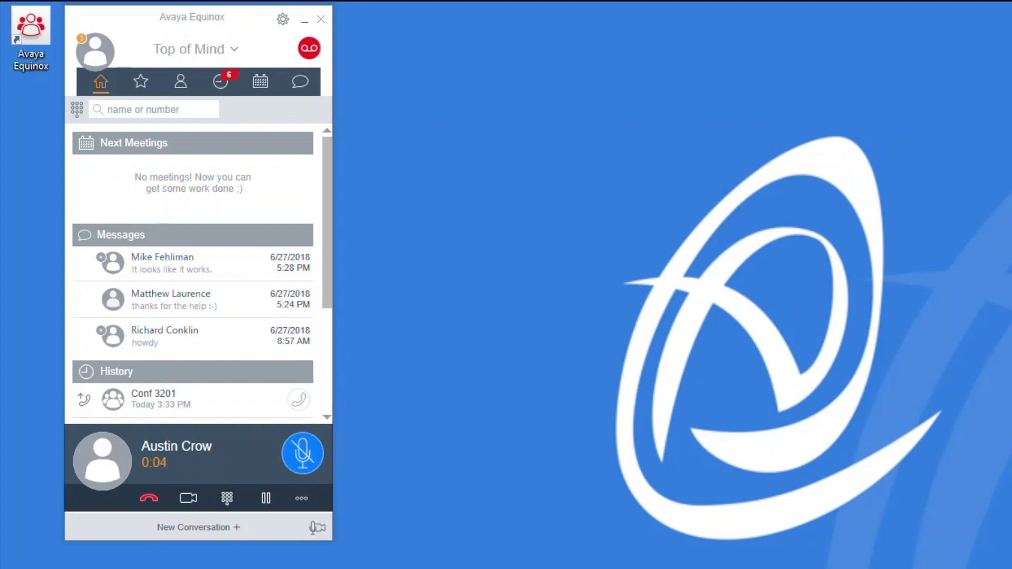
click(83, 40)
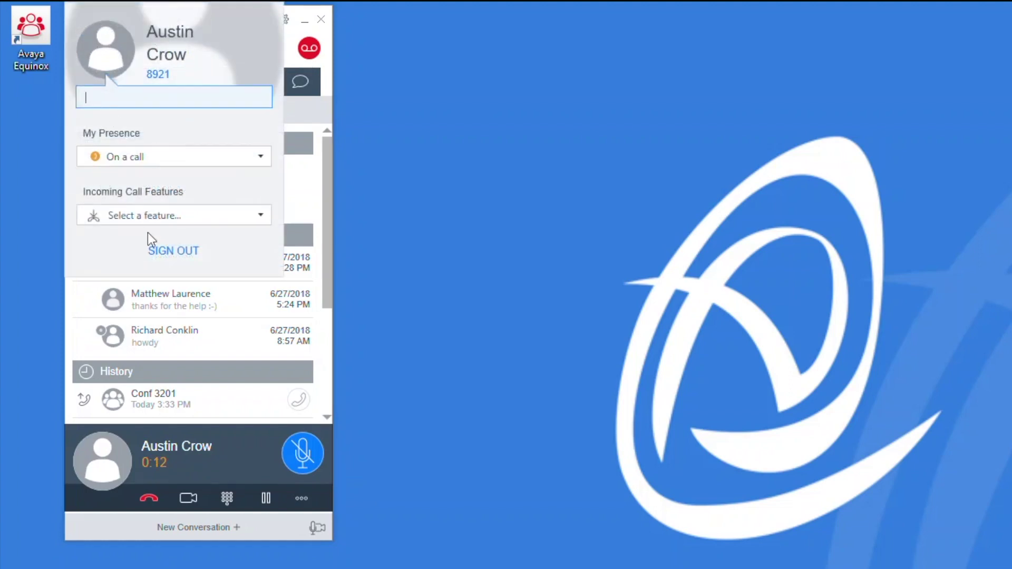
click(357, 60)
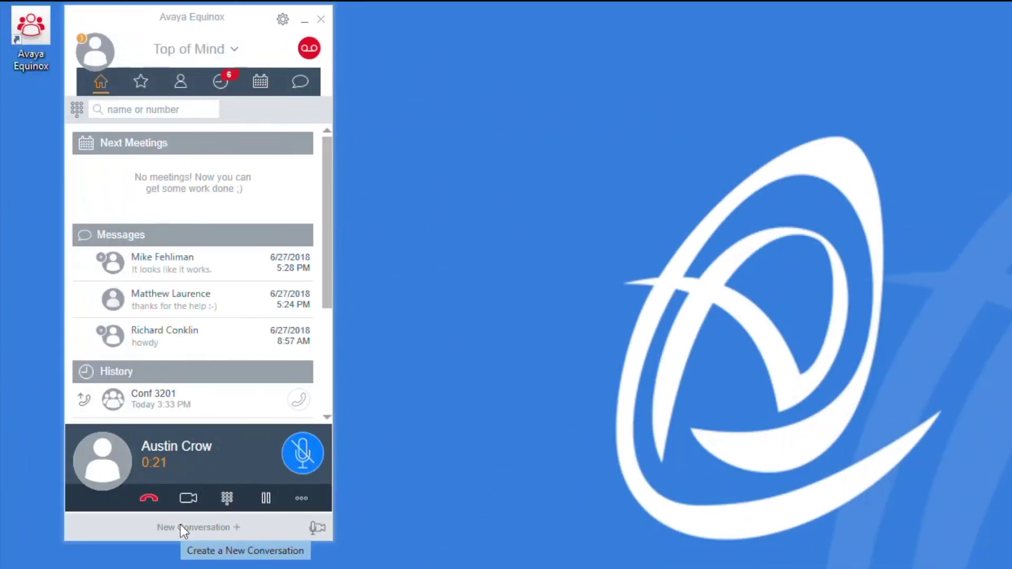
Transfer the active one-to-one call to the number 3201.
click(304, 498)
mouse_move(347, 521)
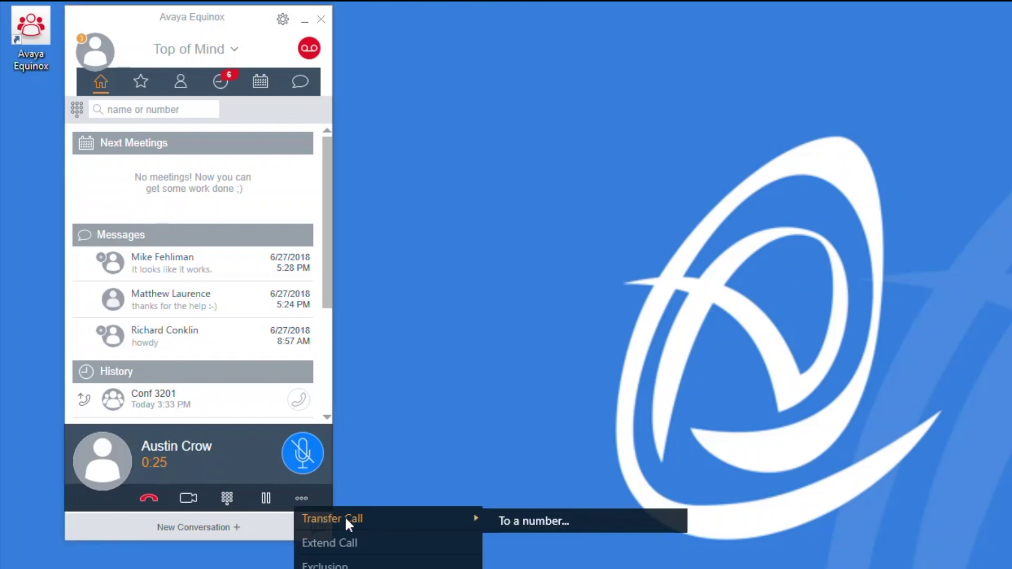
click(547, 515)
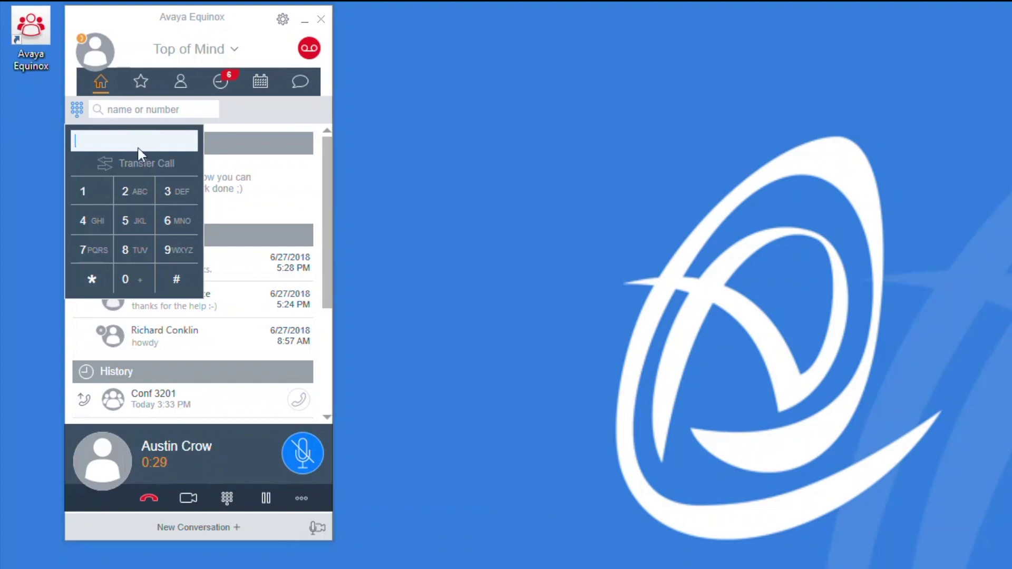
text(3201)
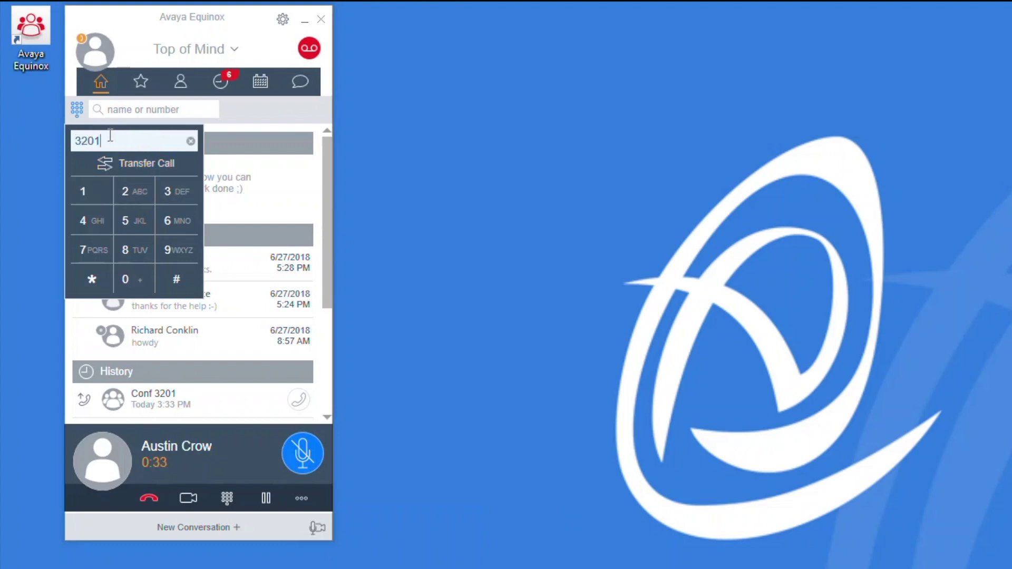
click(121, 163)
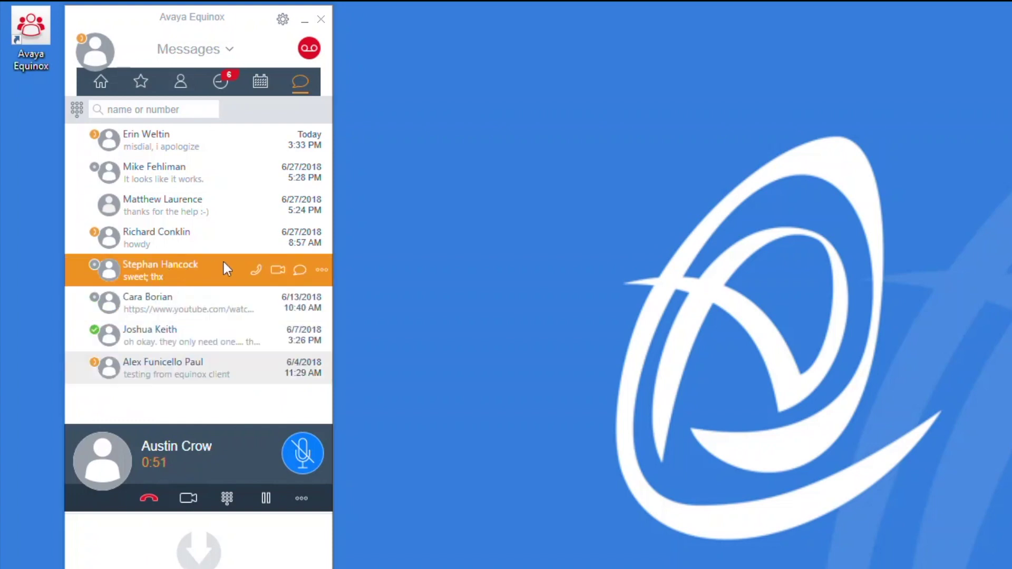
Call a contact from the Messages list and merge that call with the held caller.
click(258, 270)
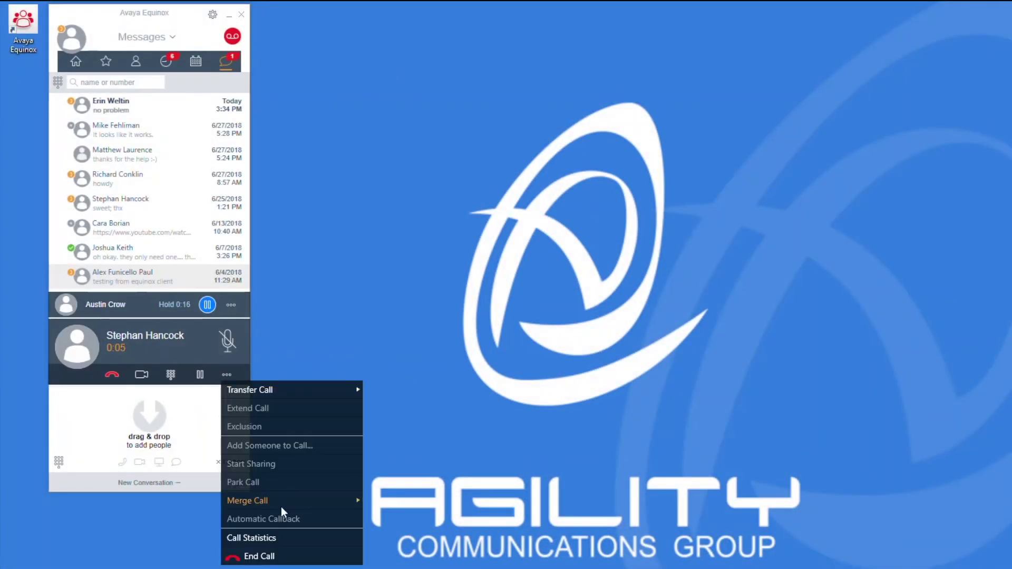
mouse_move(281, 505)
click(405, 502)
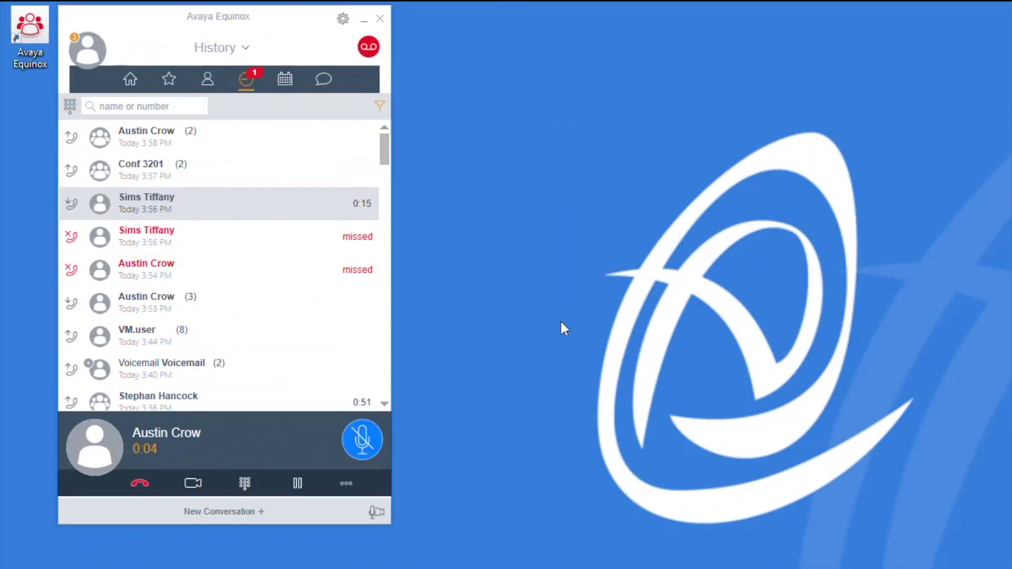
Drag a History contact onto the active call and merge everyone into the conference.
click(199, 207)
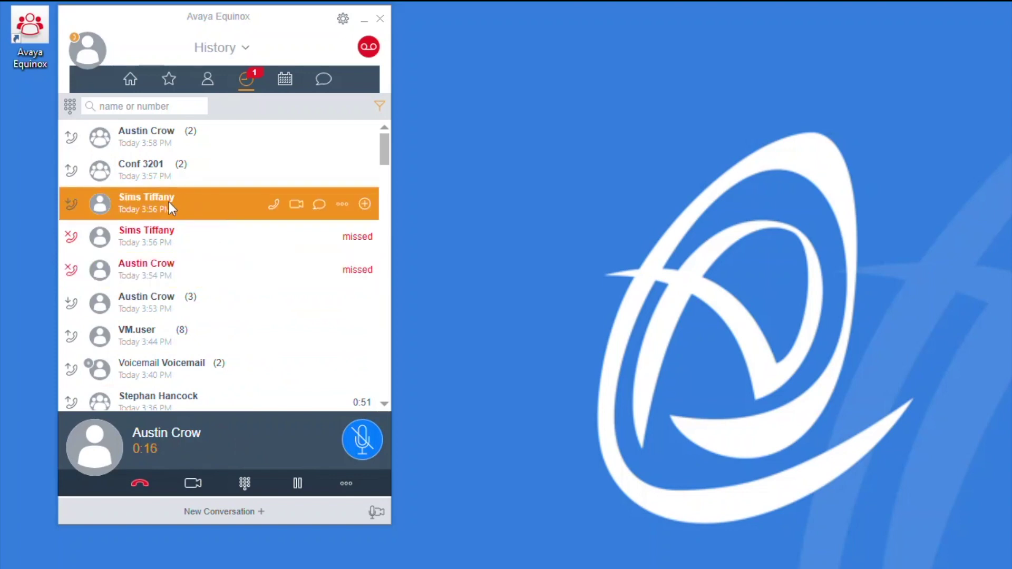
drag(166, 206, 234, 440)
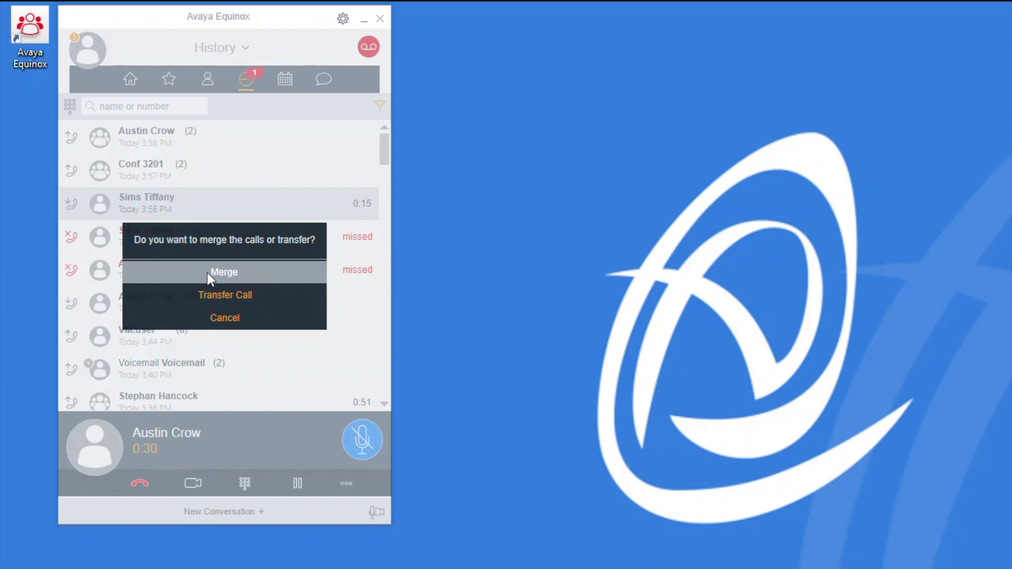
click(207, 273)
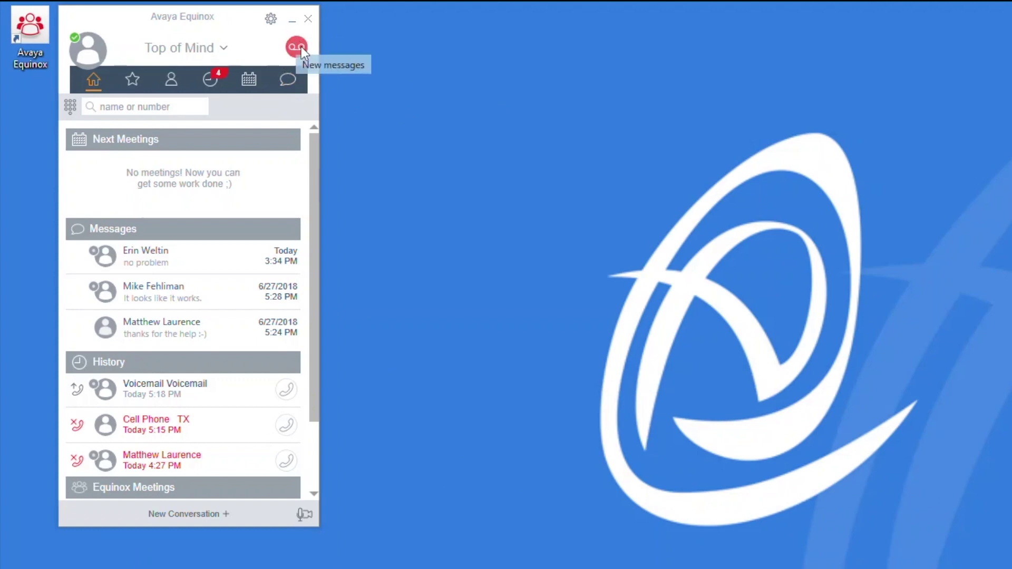
Call voicemail to hear new messages and bring up the dialpad during that call.
click(301, 46)
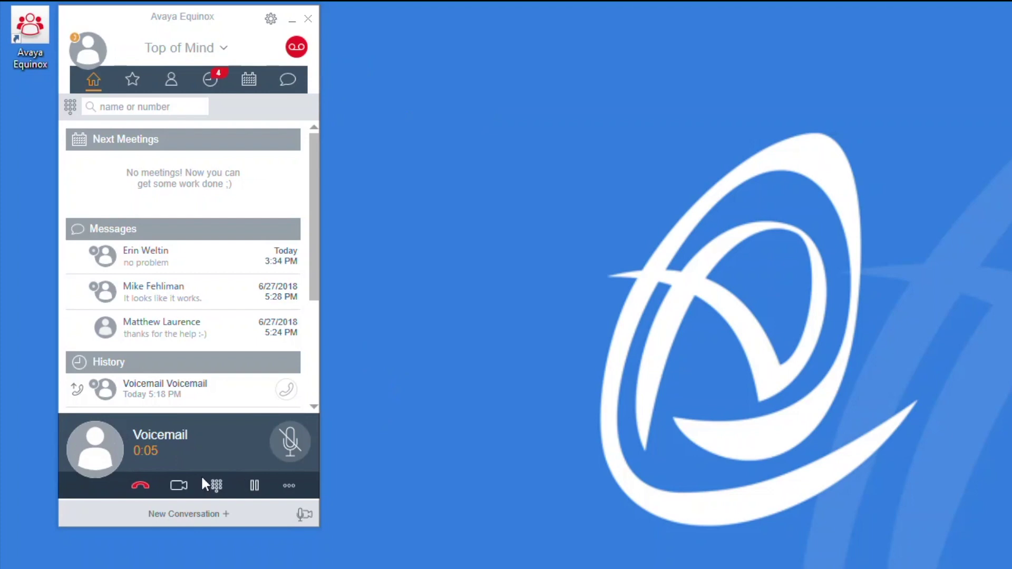
click(216, 485)
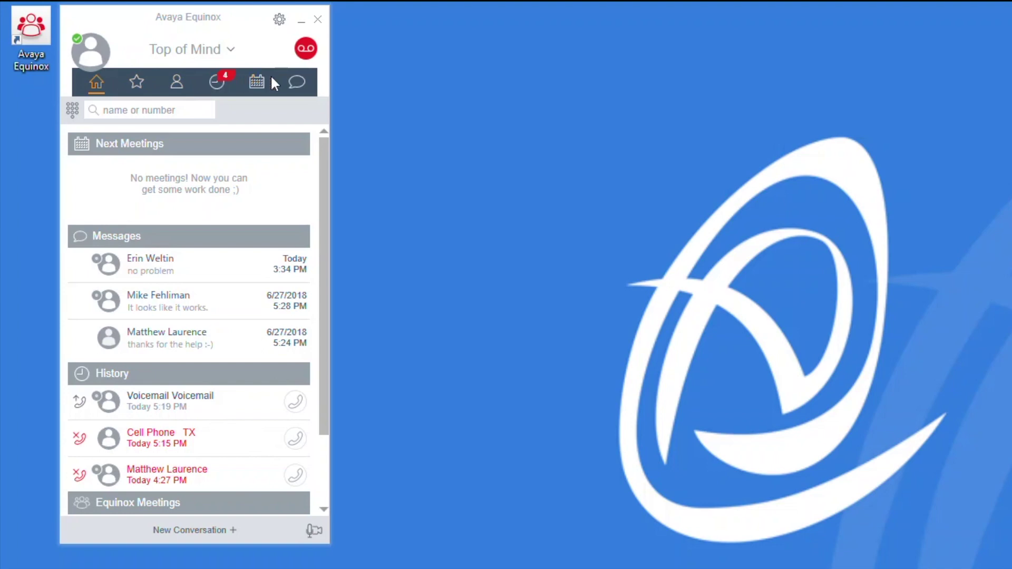
Toggle the Top of Mind overview, browse Favorites, Contacts and History, then return to Favorites.
click(97, 83)
click(97, 82)
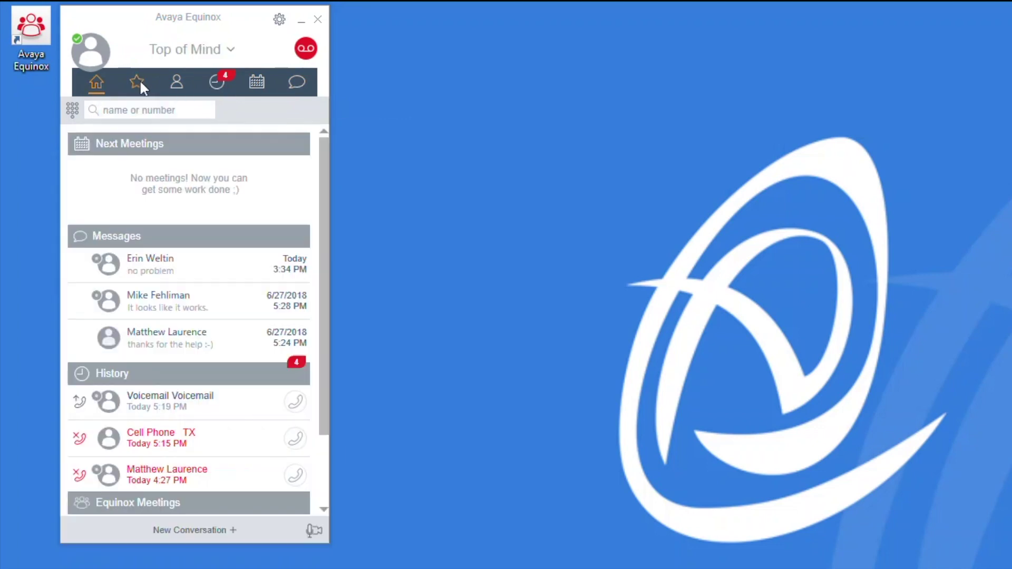
click(132, 78)
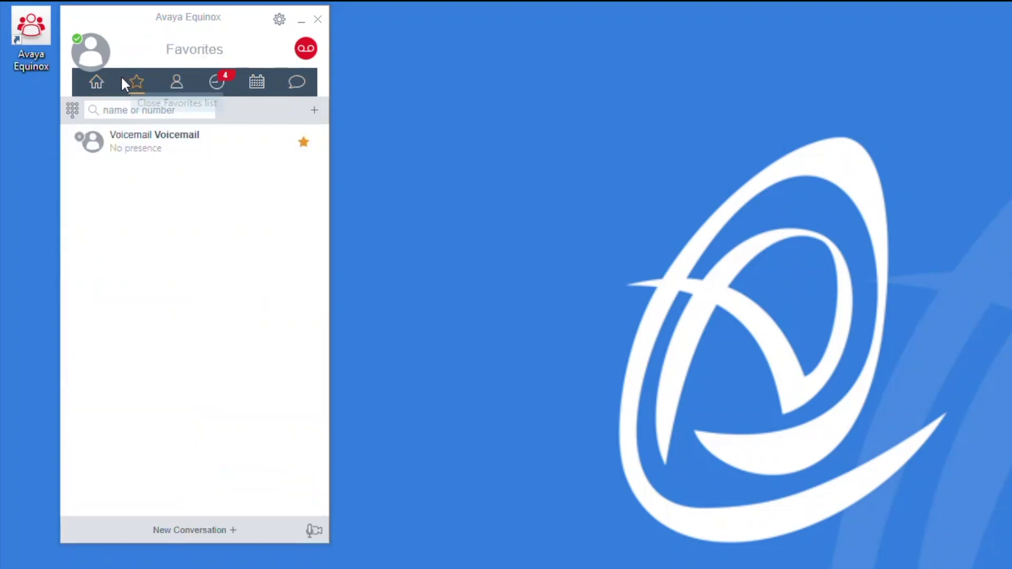
click(174, 83)
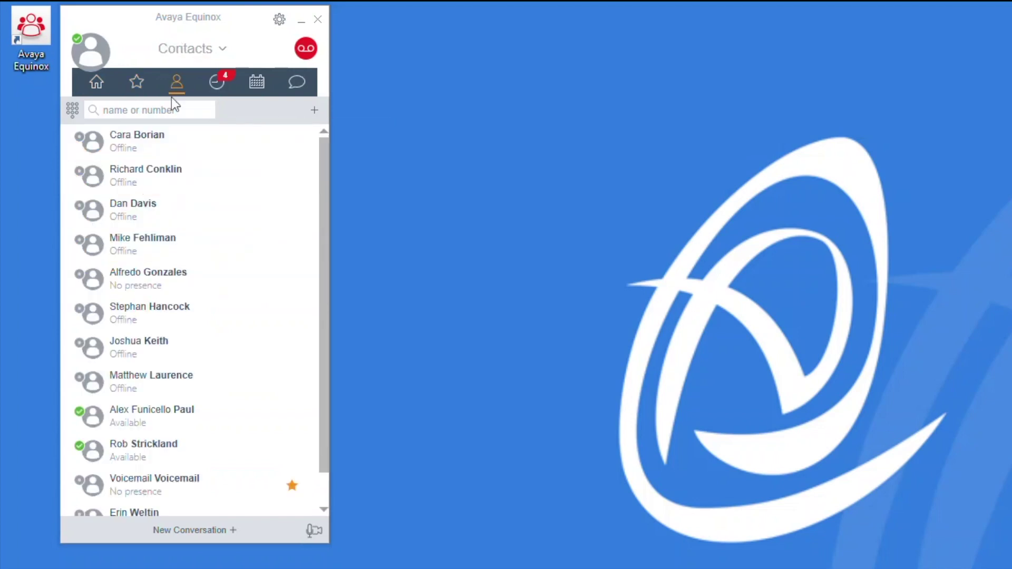
click(217, 84)
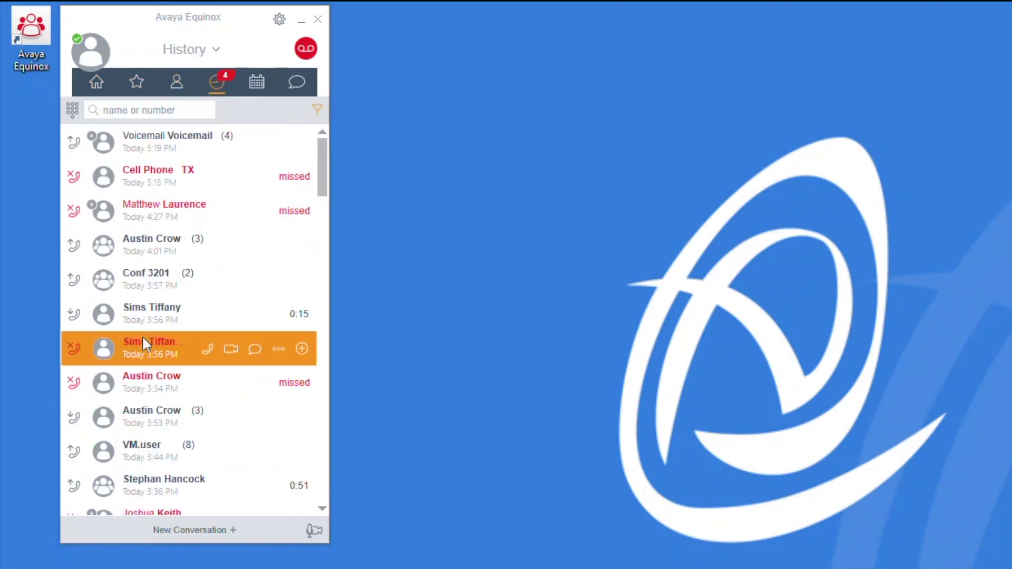
click(136, 82)
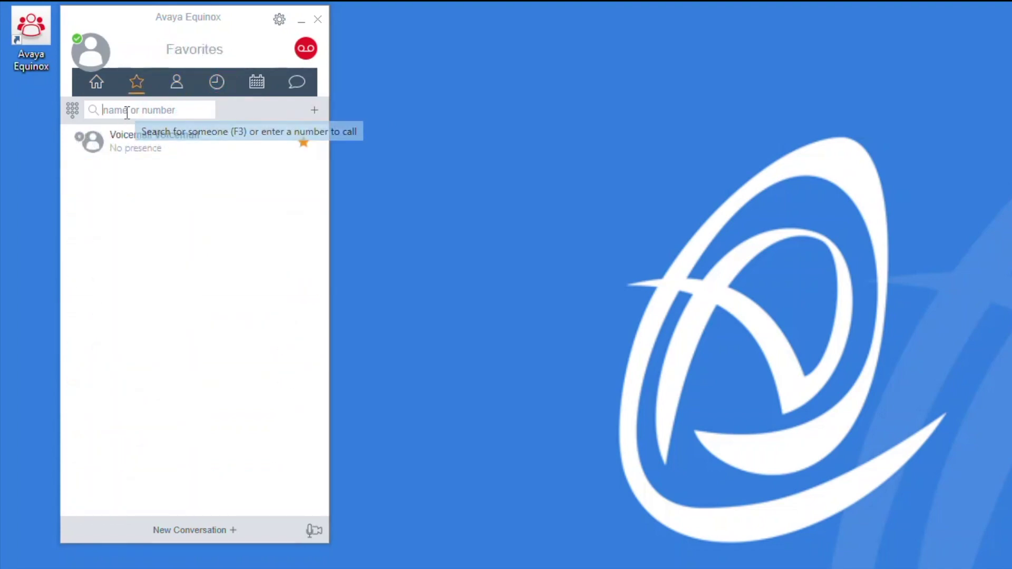
Fill a New Contact form with the contact's first and last name, company Agility CG, and work number.
click(313, 109)
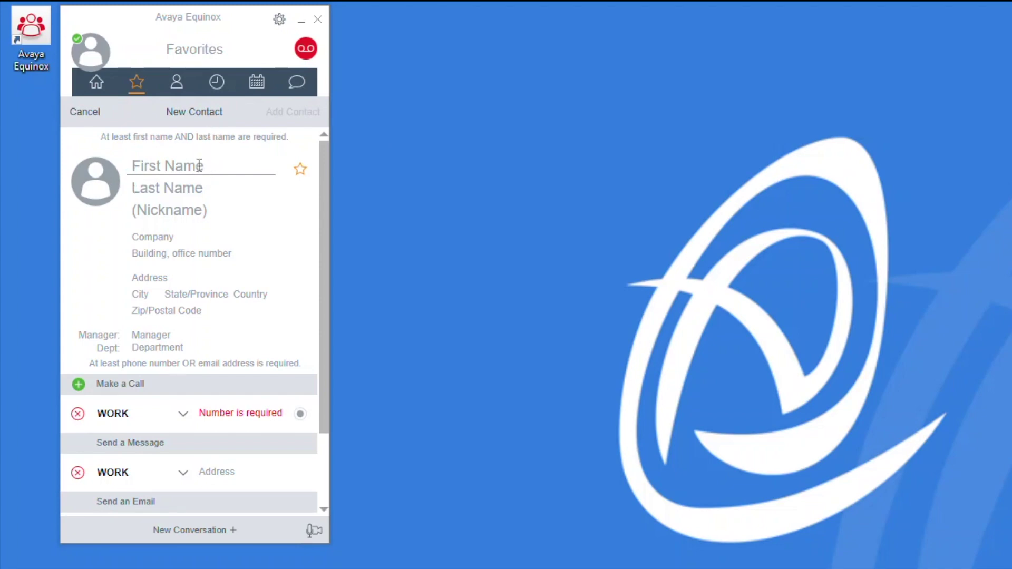
click(176, 189)
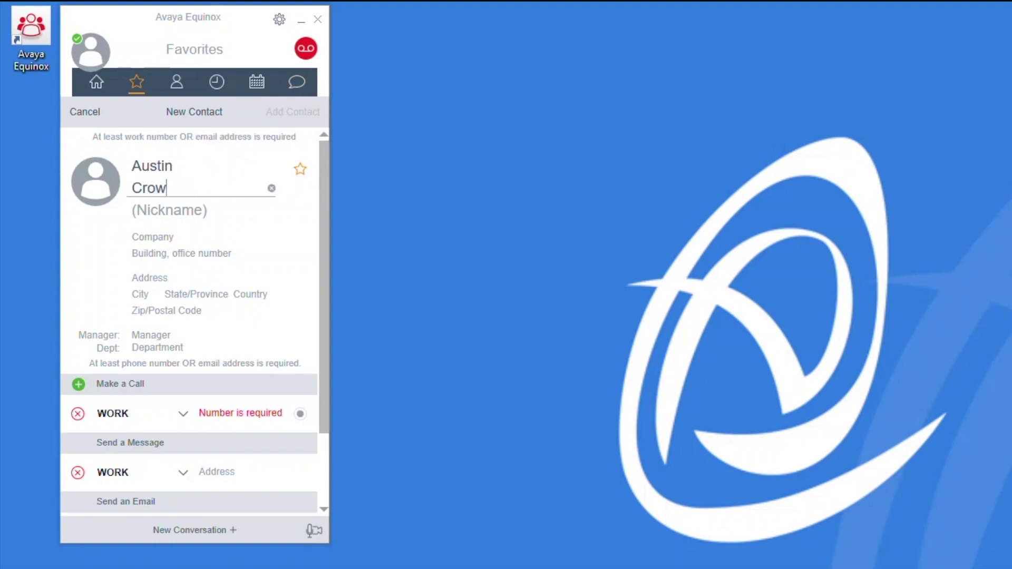
click(182, 236)
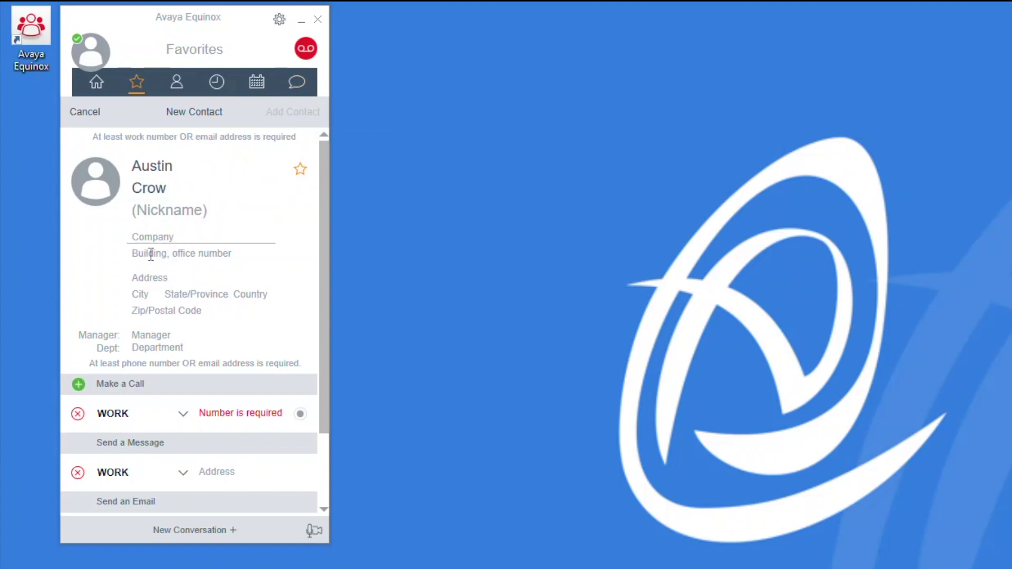
text(Agility CG)
click(298, 418)
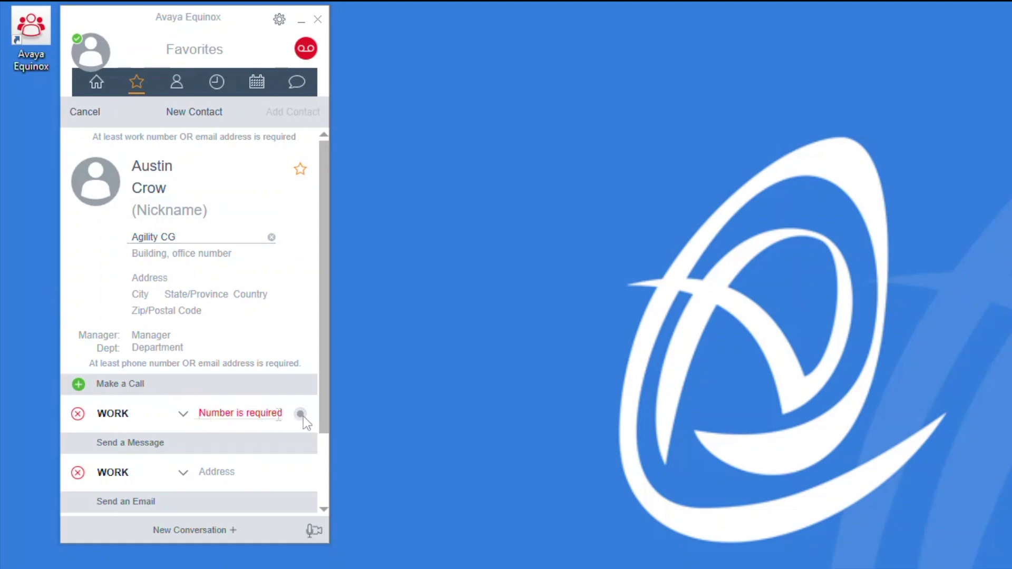
text(12345)
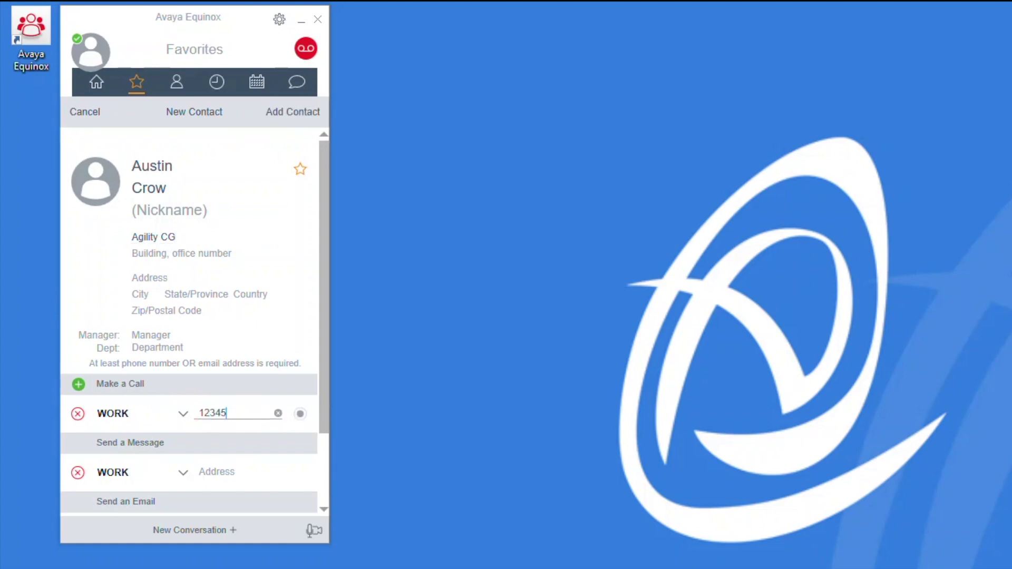
text(67890)
Save the new contact, star its row in Contacts, and confirm it appears in Favorites beside Voicemail.
click(283, 112)
click(287, 115)
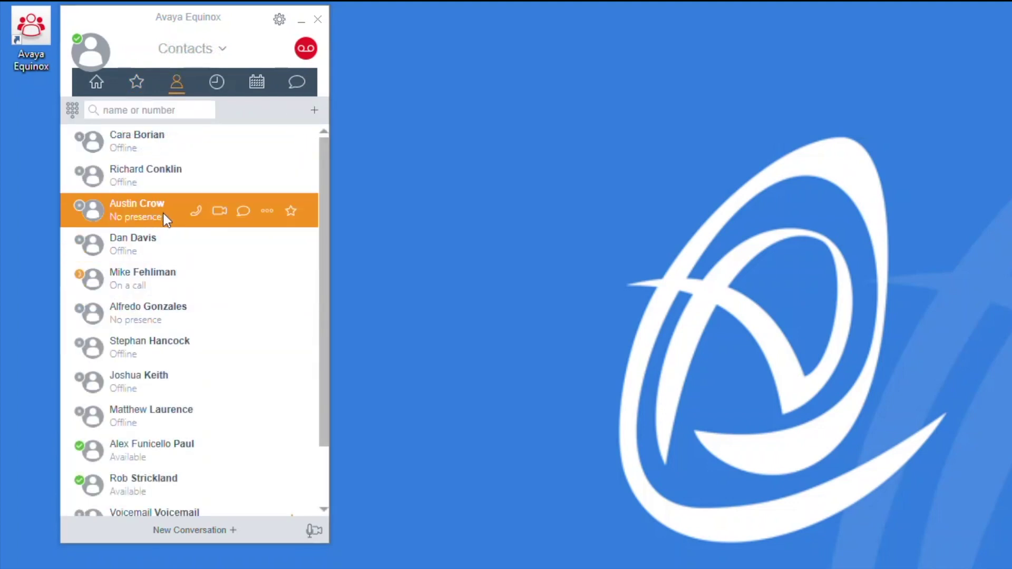
click(266, 210)
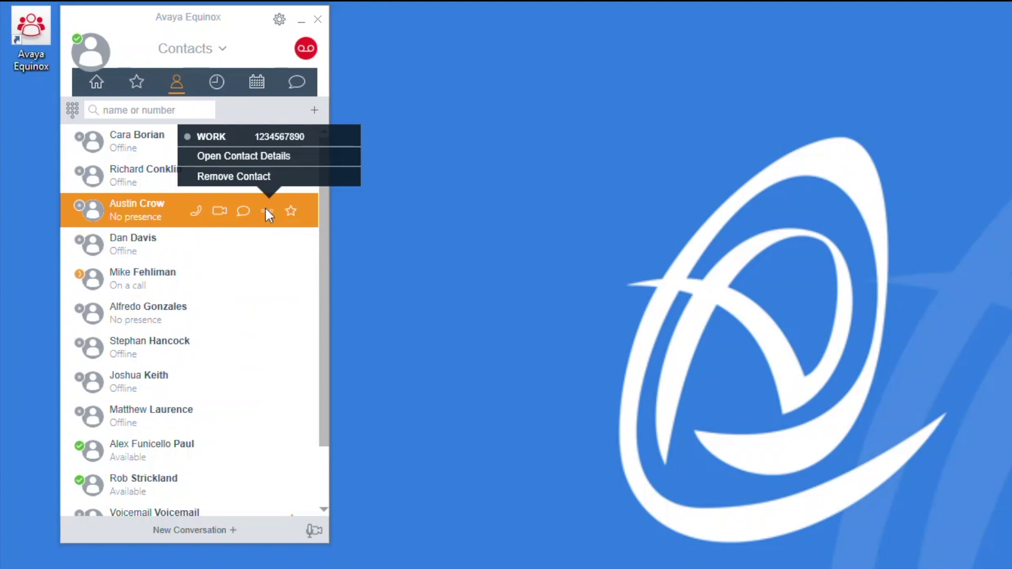
click(264, 207)
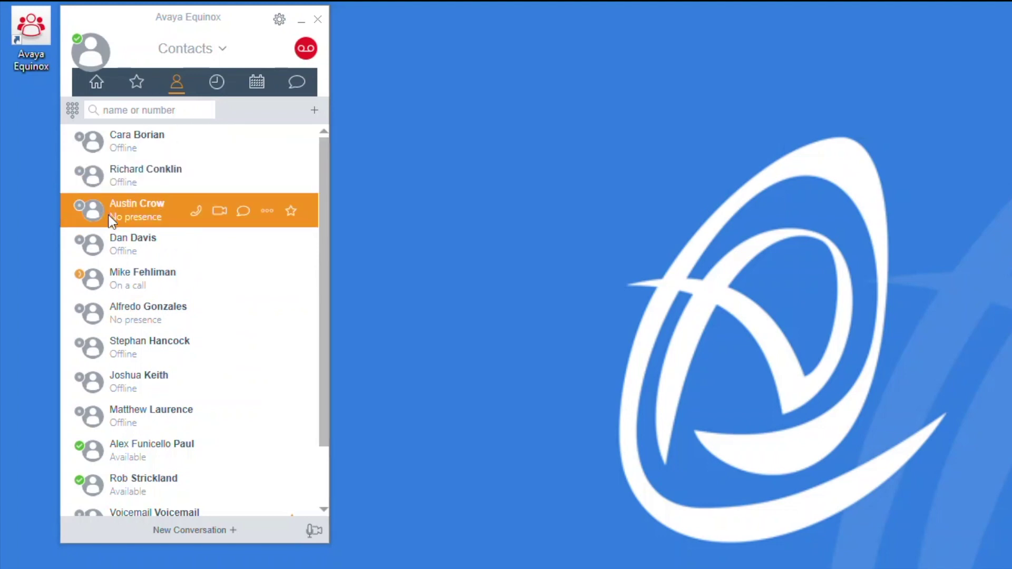
click(291, 211)
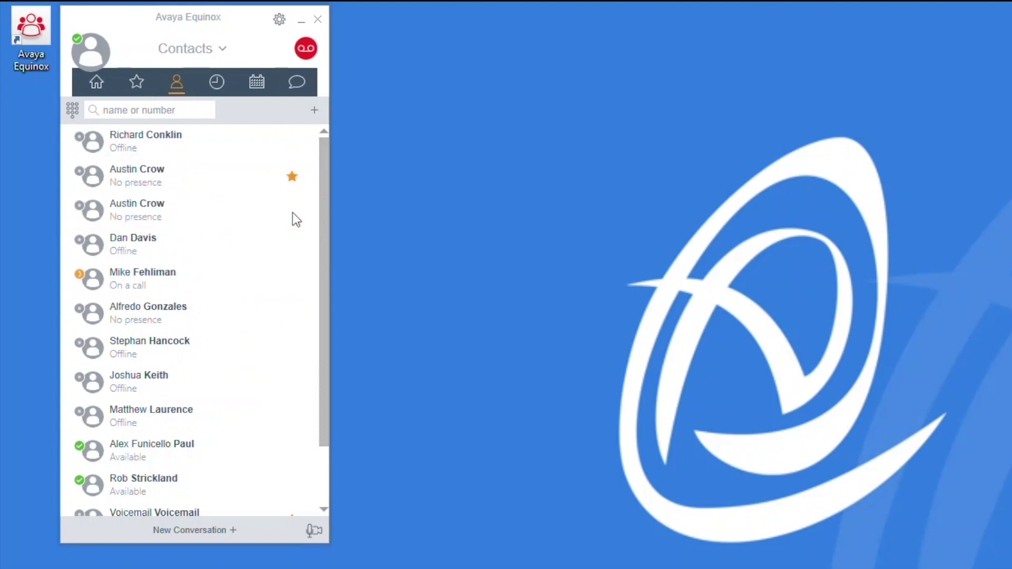
click(144, 85)
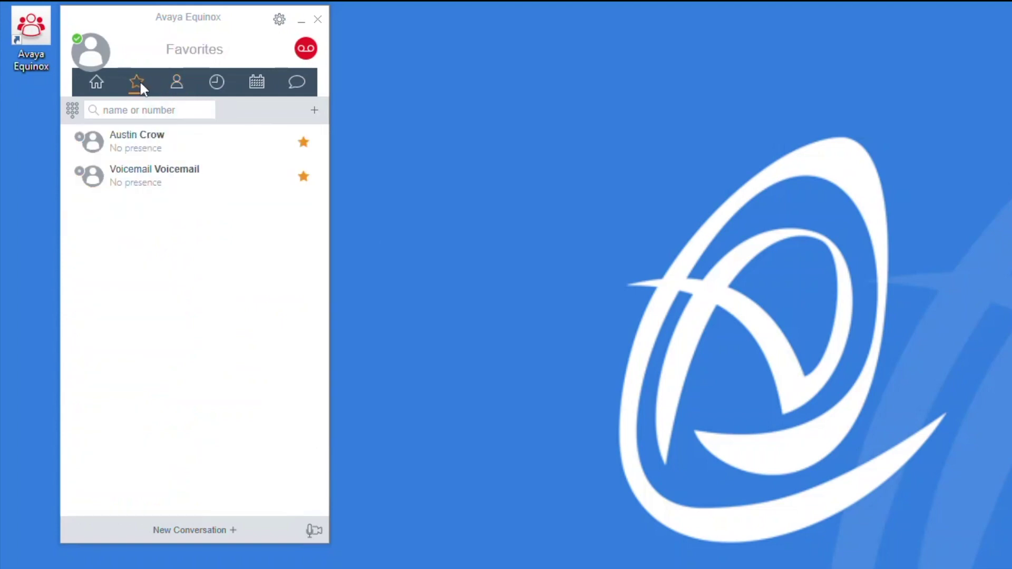